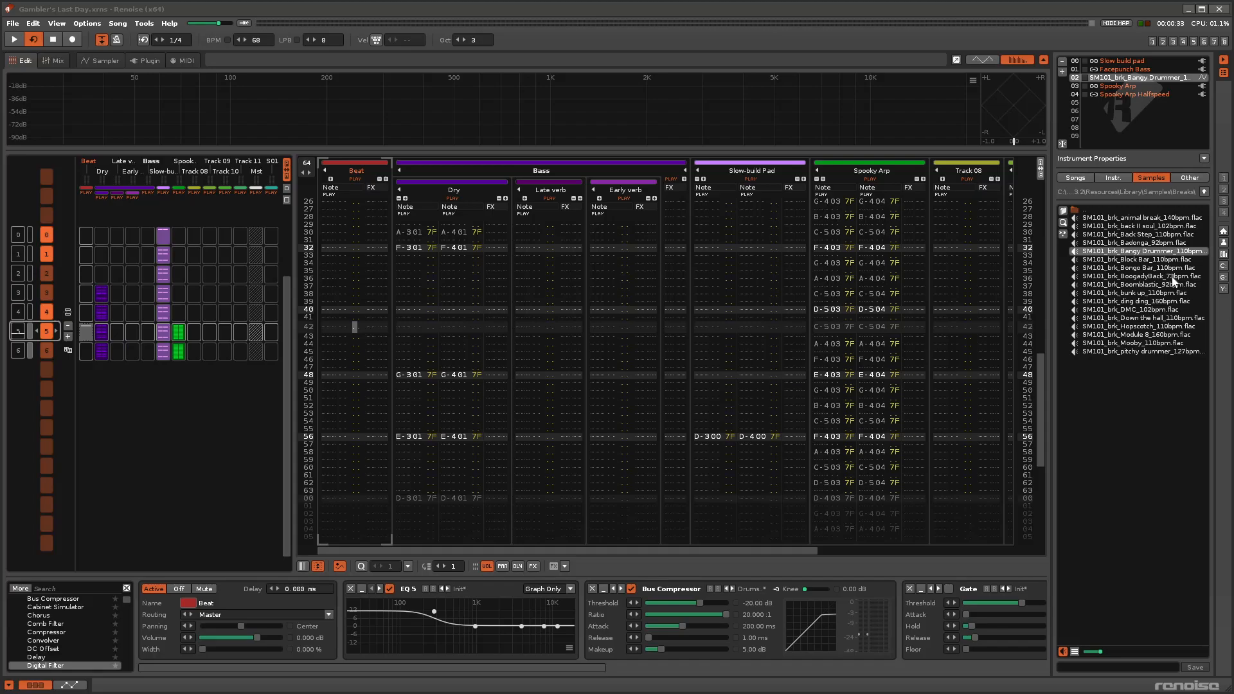
# Preview the SM101_brk_Bangy Drummer_110bpm break from the sample browser and play it in the Sampler's waveform view.
pyautogui.click(1154, 252)
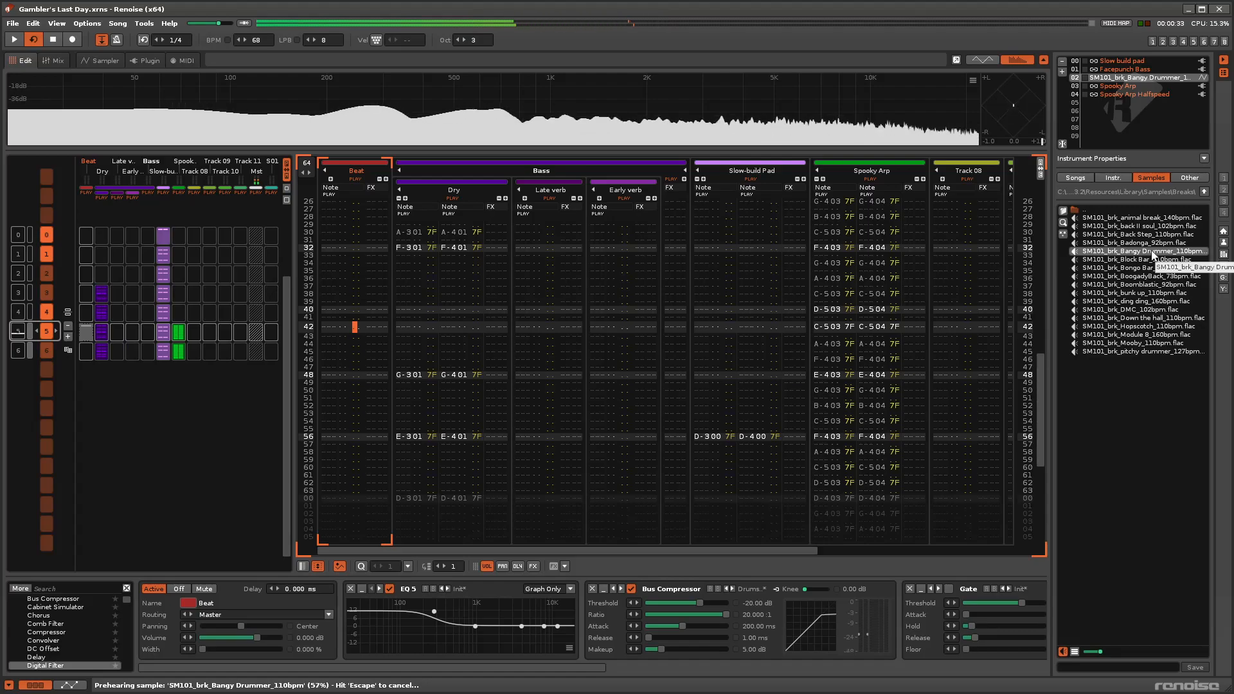
pyautogui.click(59, 43)
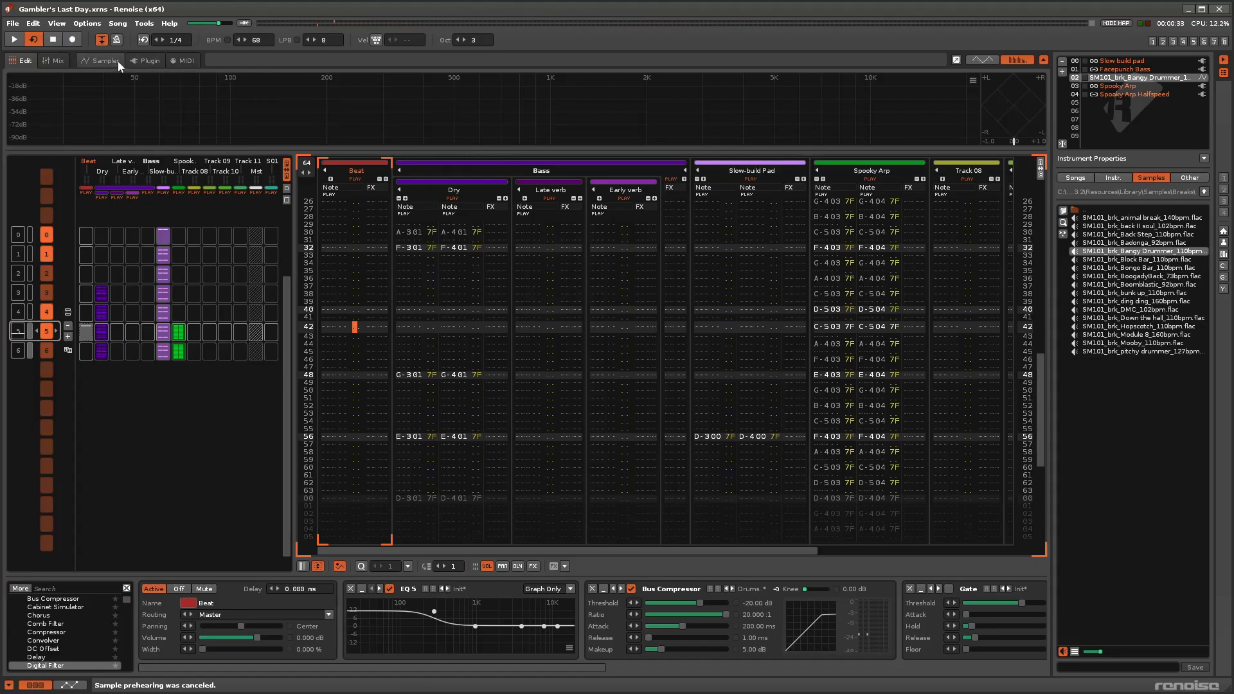
pyautogui.click(102, 61)
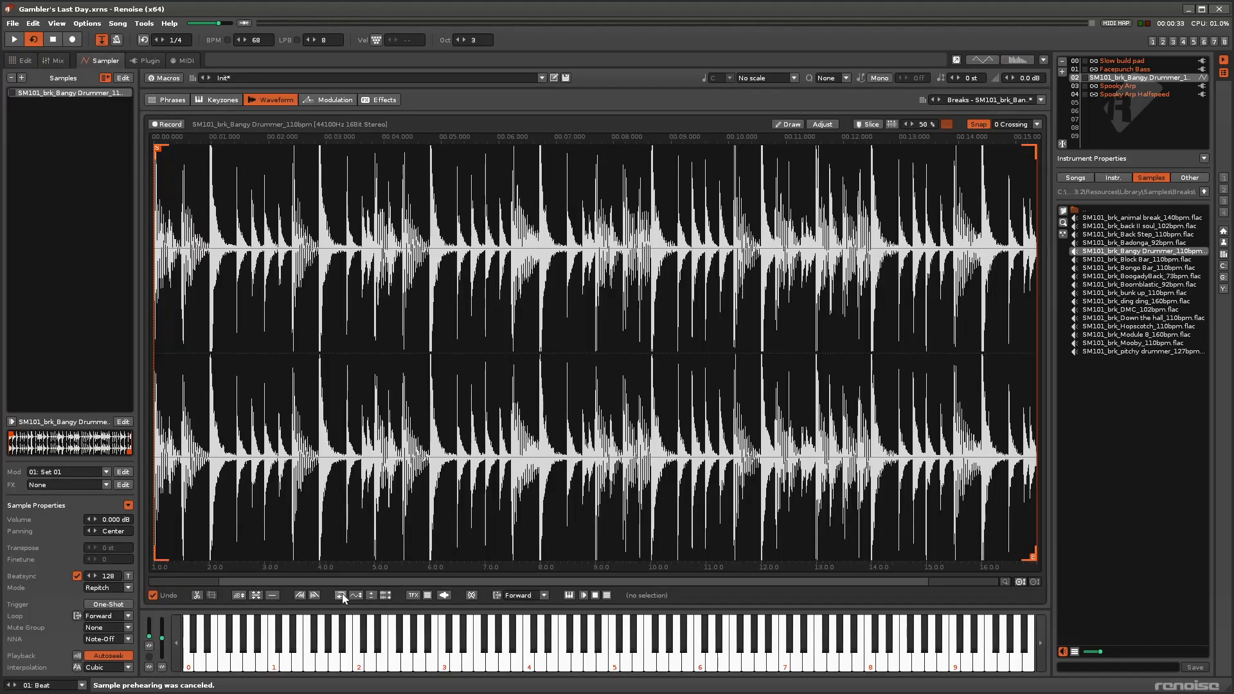
pyautogui.click(584, 596)
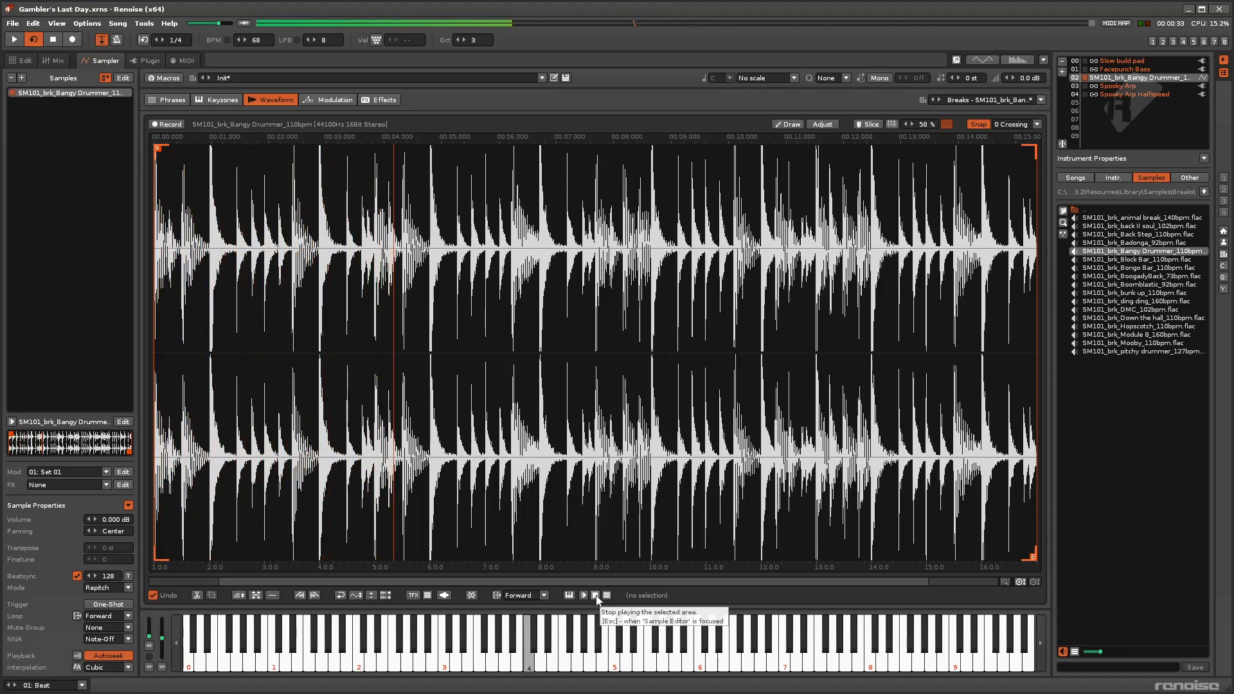
pyautogui.click(596, 596)
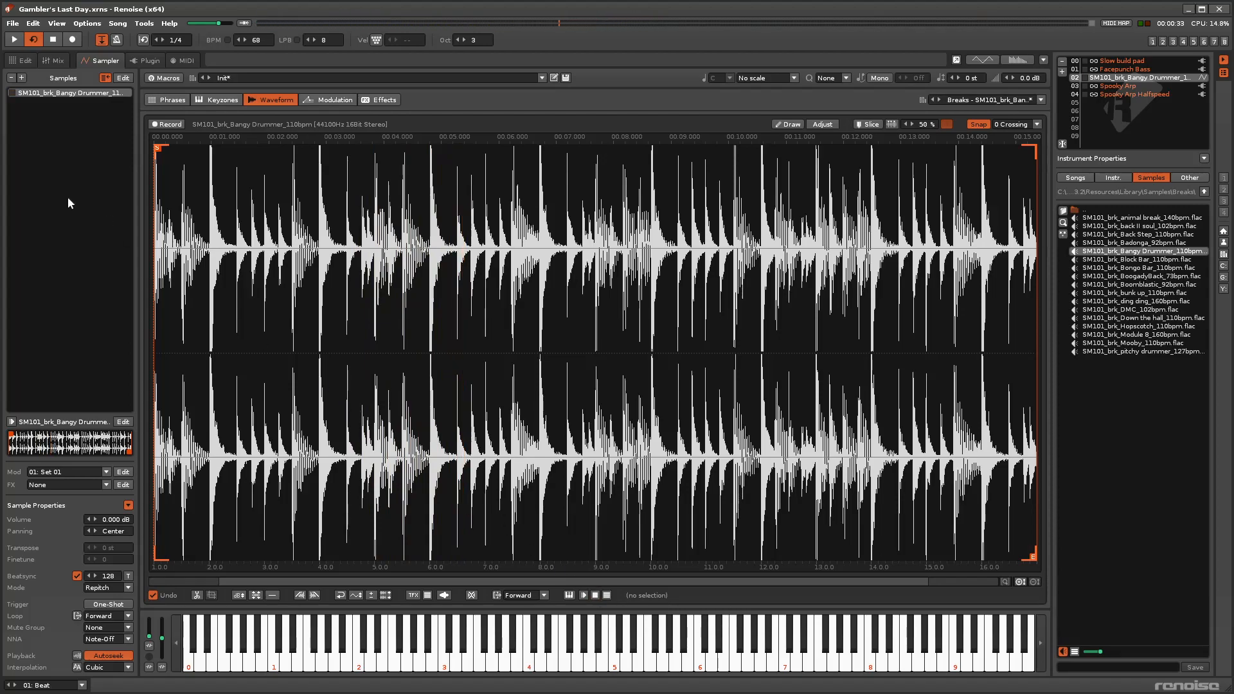
# Return to the pattern editor, play pattern 5 with all tracks and stop playback.
pyautogui.click(24, 61)
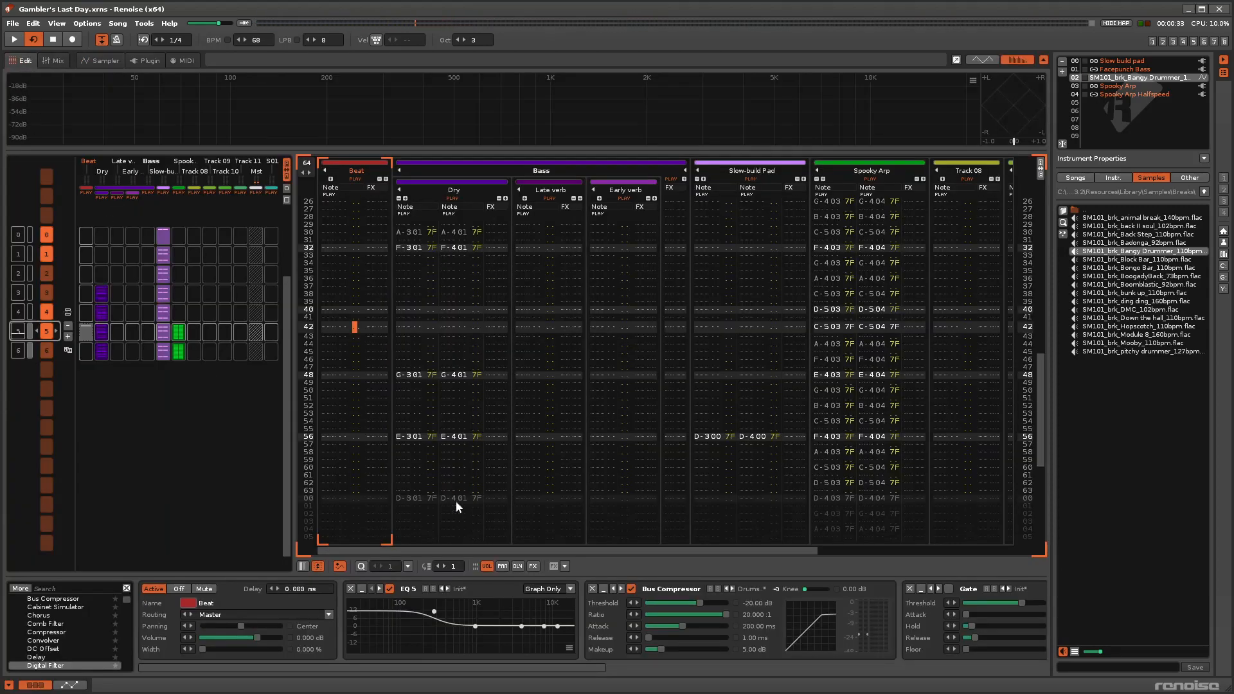
pyautogui.scroll(14, 831, 440)
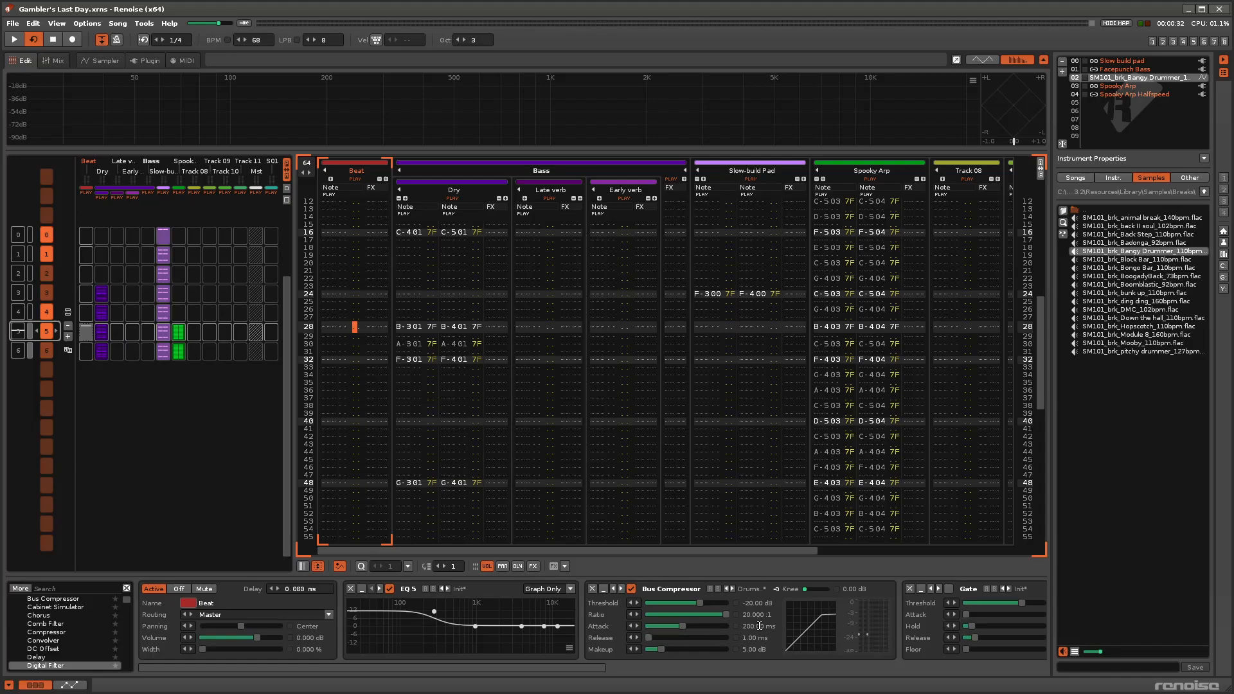
pyautogui.doubleClick(20, 333)
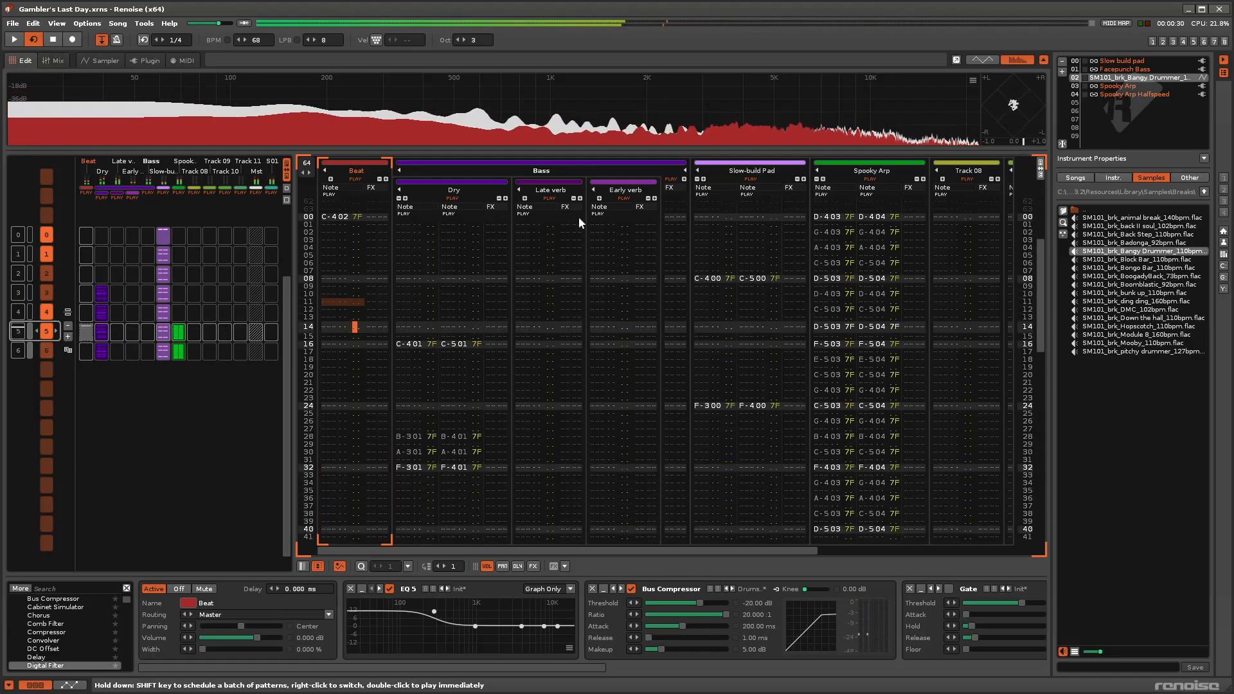
pyautogui.click(58, 42)
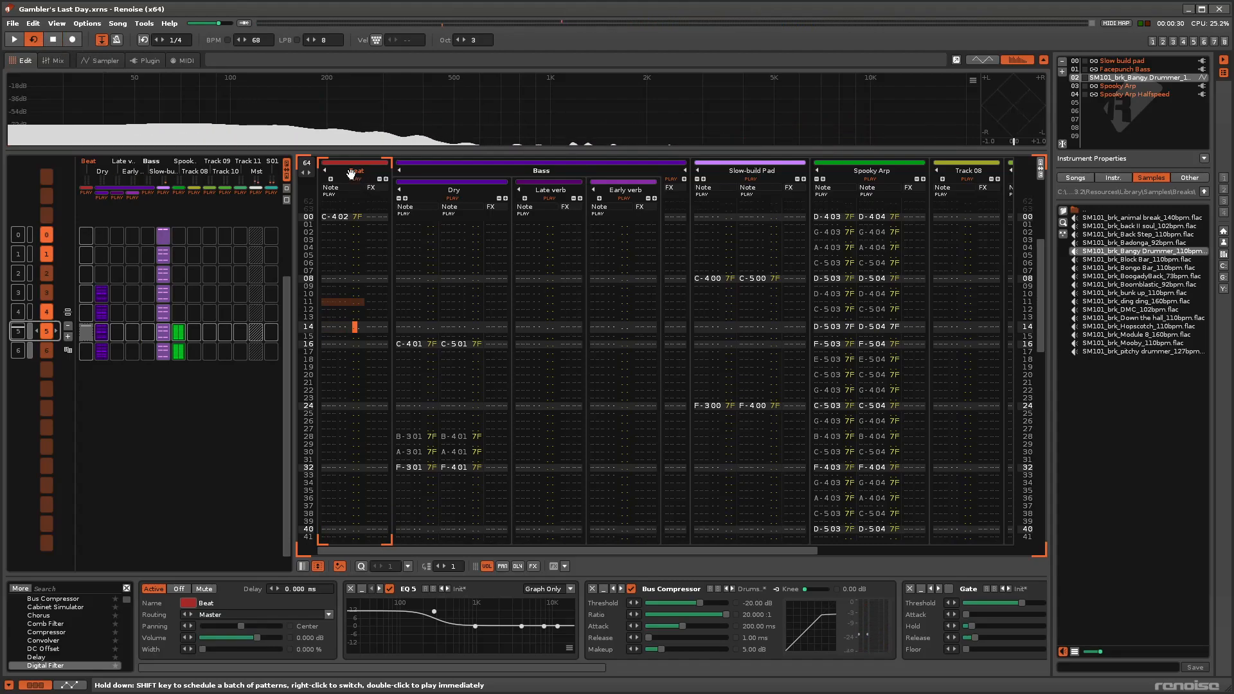
# Solo the Beat track and play pattern 5 to hear the drum break alone.
pyautogui.rightClick(355, 179)
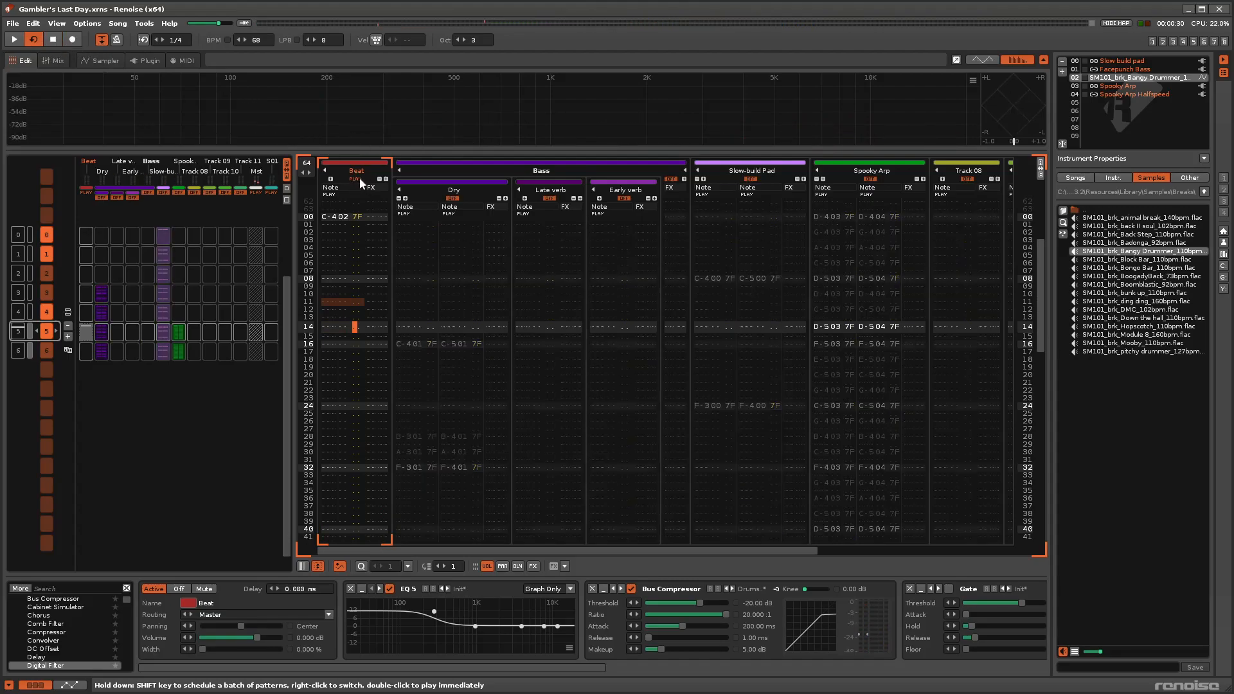
pyautogui.click(13, 41)
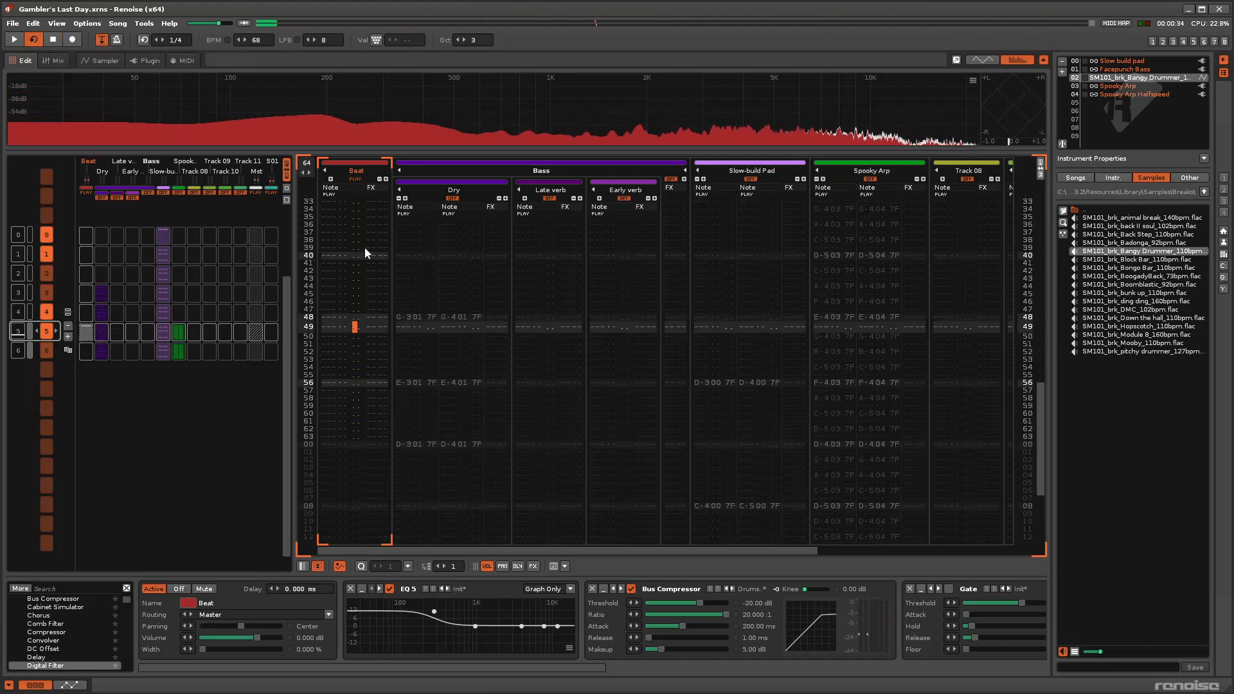
pyautogui.press('space')
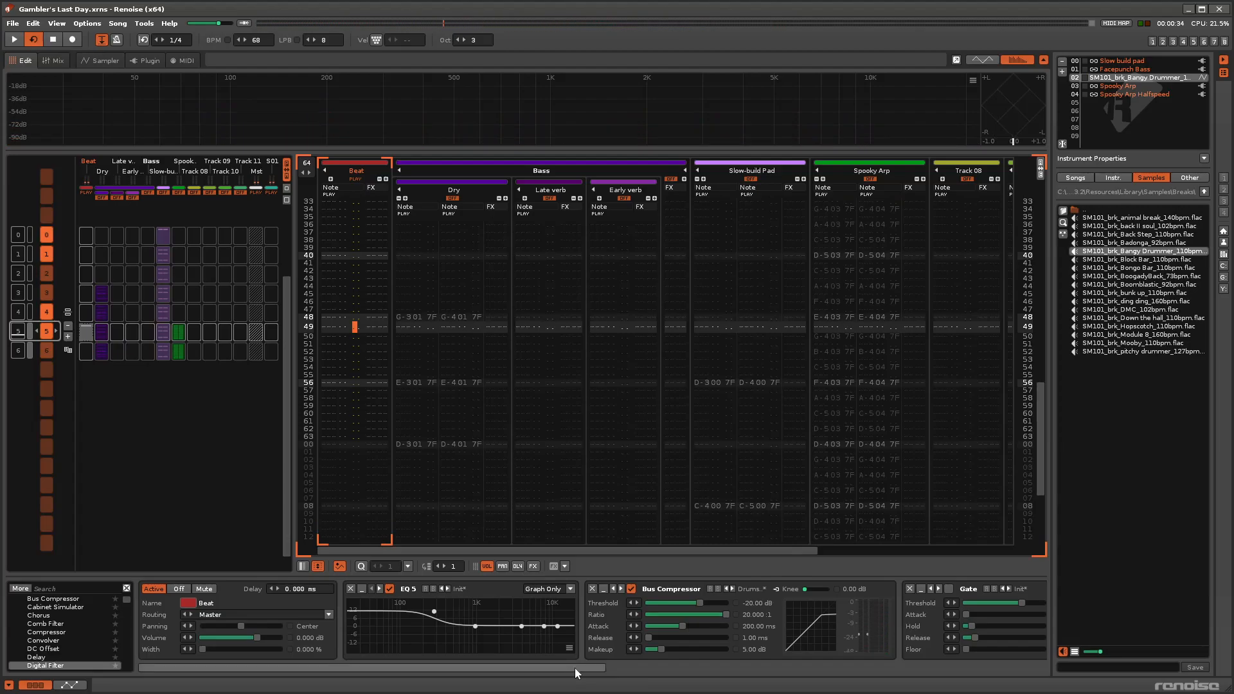
# Enable the OTT_x64 effect on the Beat track with its editor open, and audition the soloed beat.
pyautogui.moveTo(577, 673); pyautogui.dragTo(924, 672)
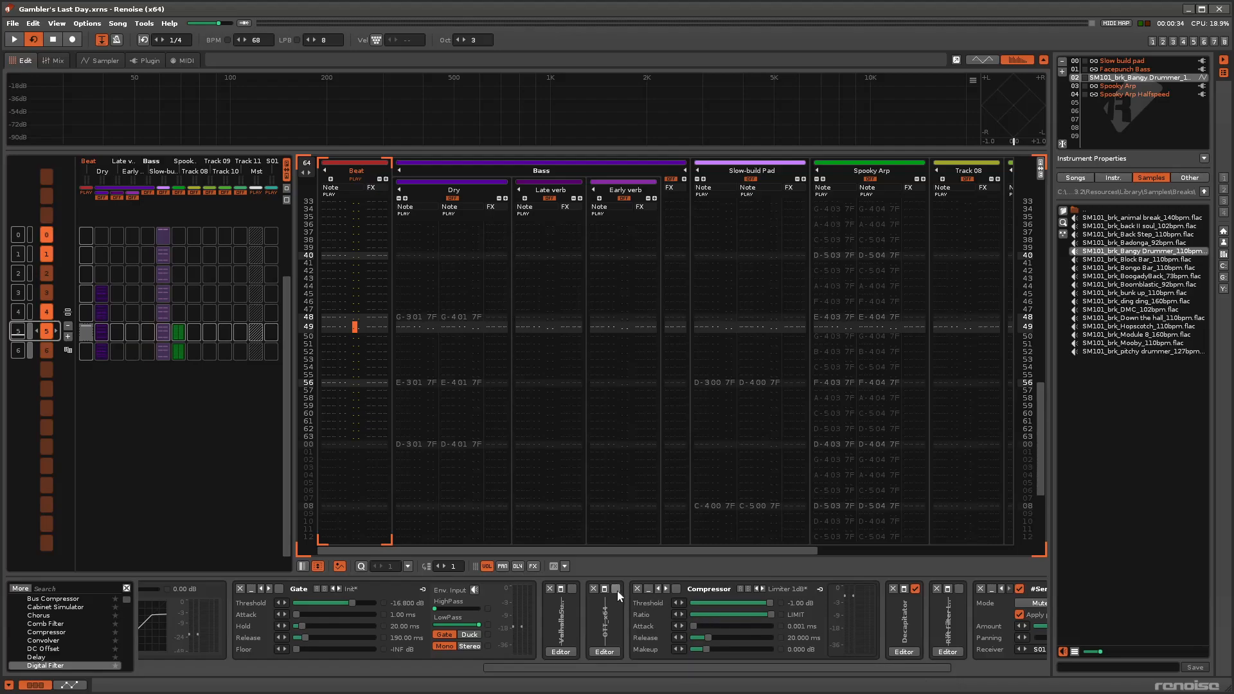
pyautogui.click(605, 651)
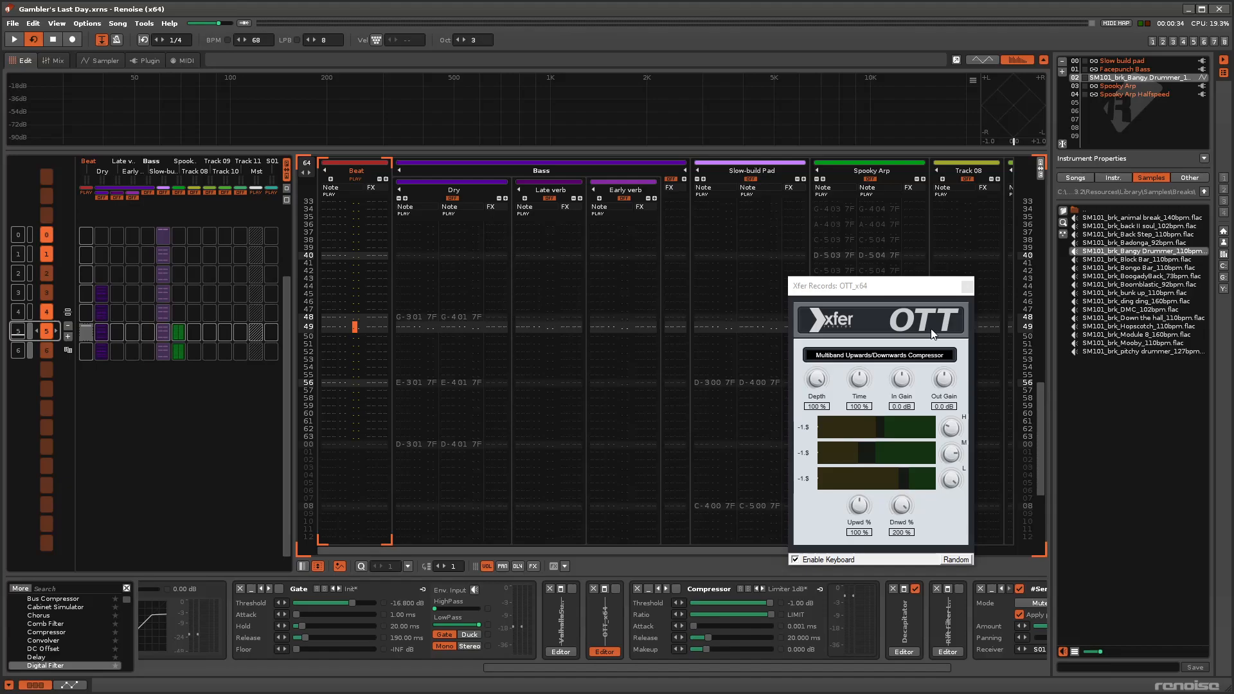
pyautogui.click(616, 590)
pyautogui.click(17, 334)
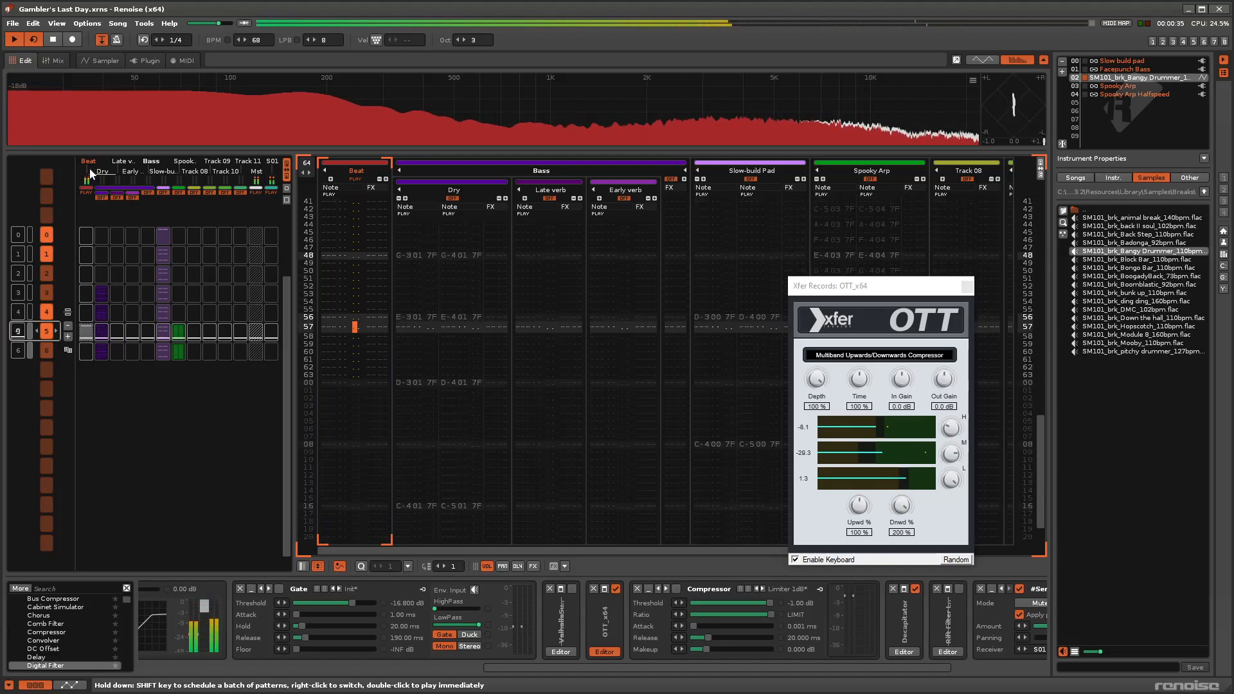
pyautogui.click(54, 40)
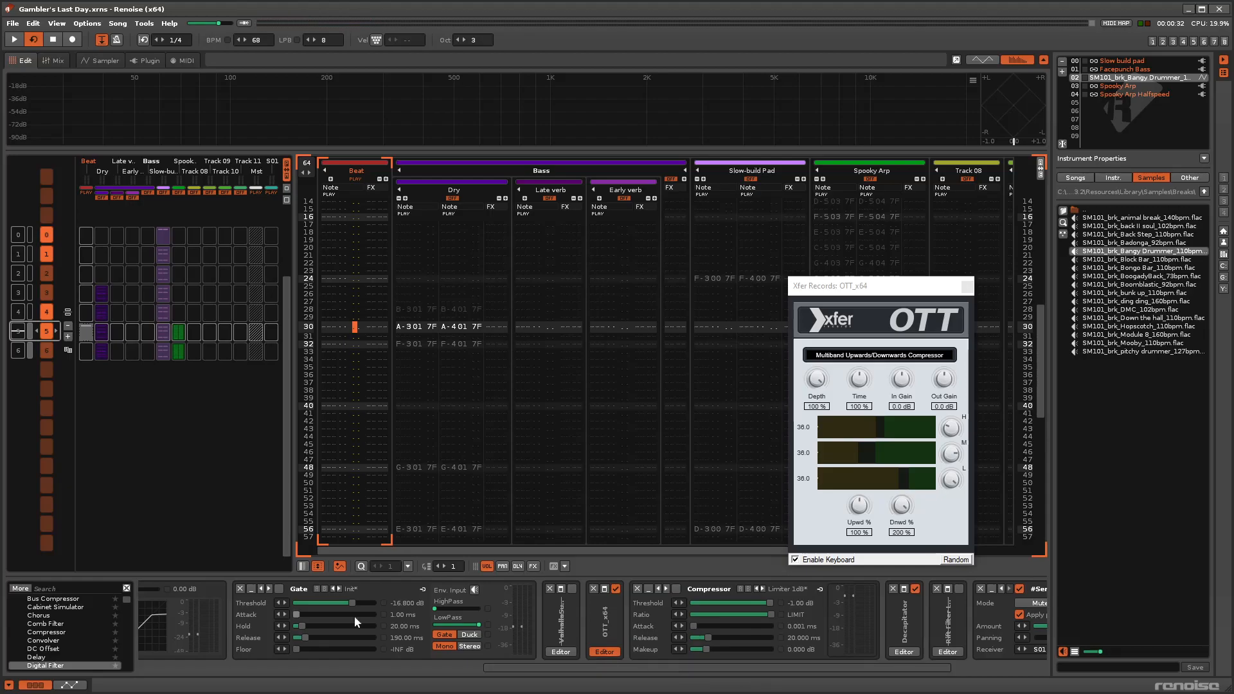
# Enable the Gate effect on the Beat track and audition pattern 5 with it.
pyautogui.click(279, 589)
pyautogui.moveTo(574, 669); pyautogui.dragTo(445, 673)
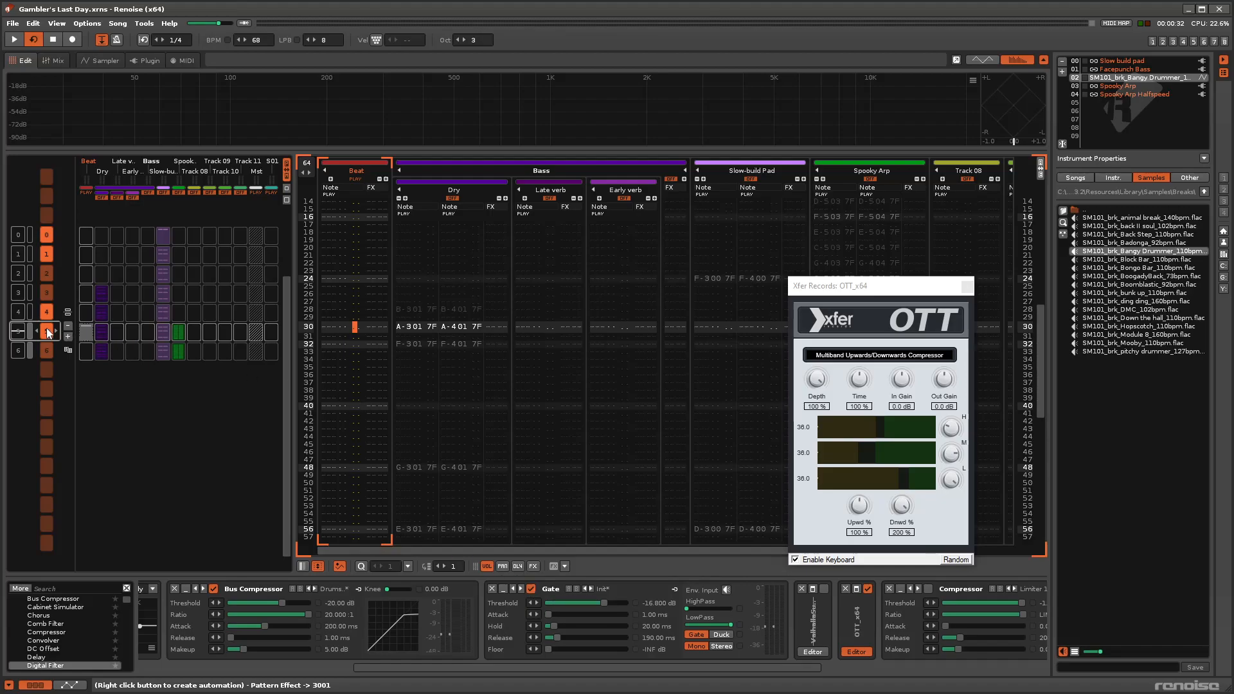
pyautogui.doubleClick(21, 332)
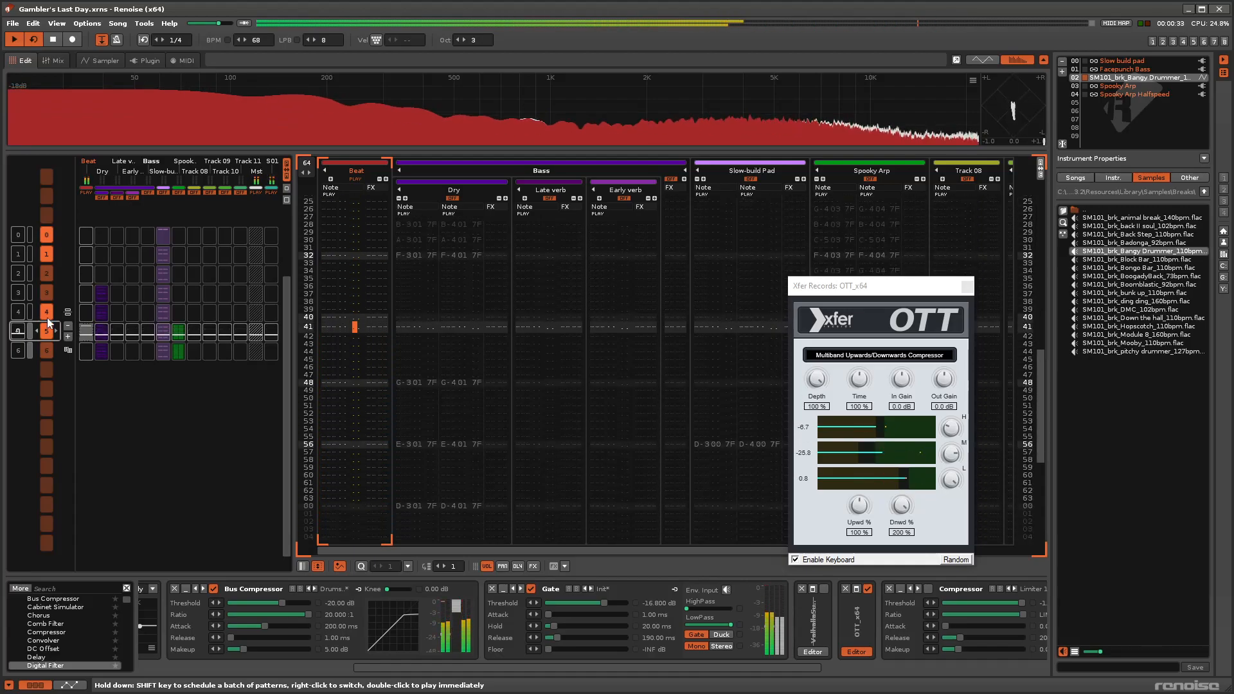
pyautogui.click(63, 42)
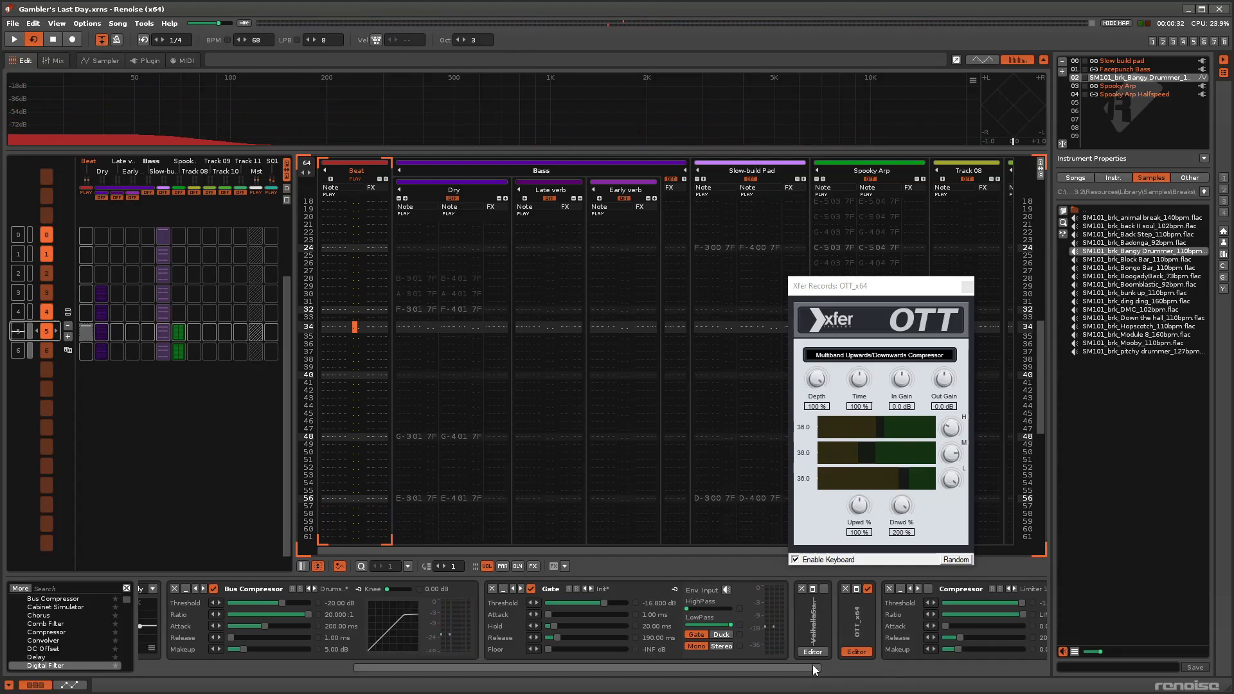
# Open the ValhallaSupermassive editor, enable the reverb on the Beat track and play the beat through it.
pyautogui.scroll(-3, 836, 656)
pyautogui.click(689, 652)
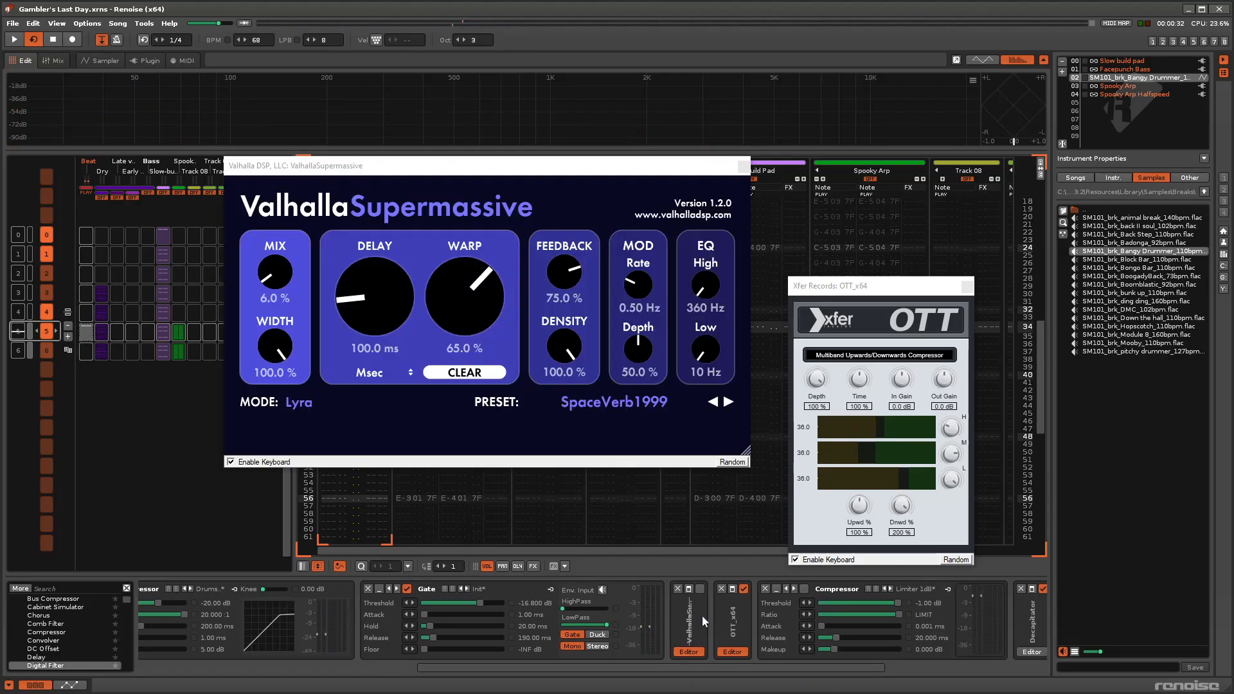
pyautogui.click(700, 589)
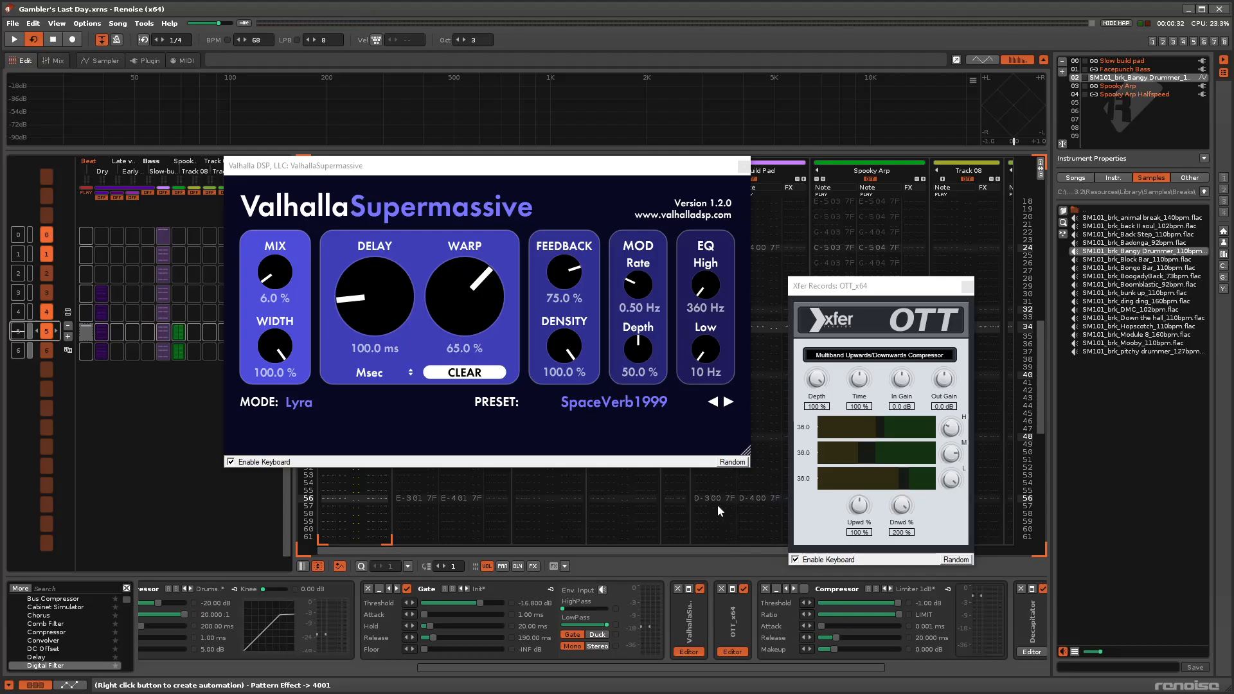
pyautogui.click(18, 40)
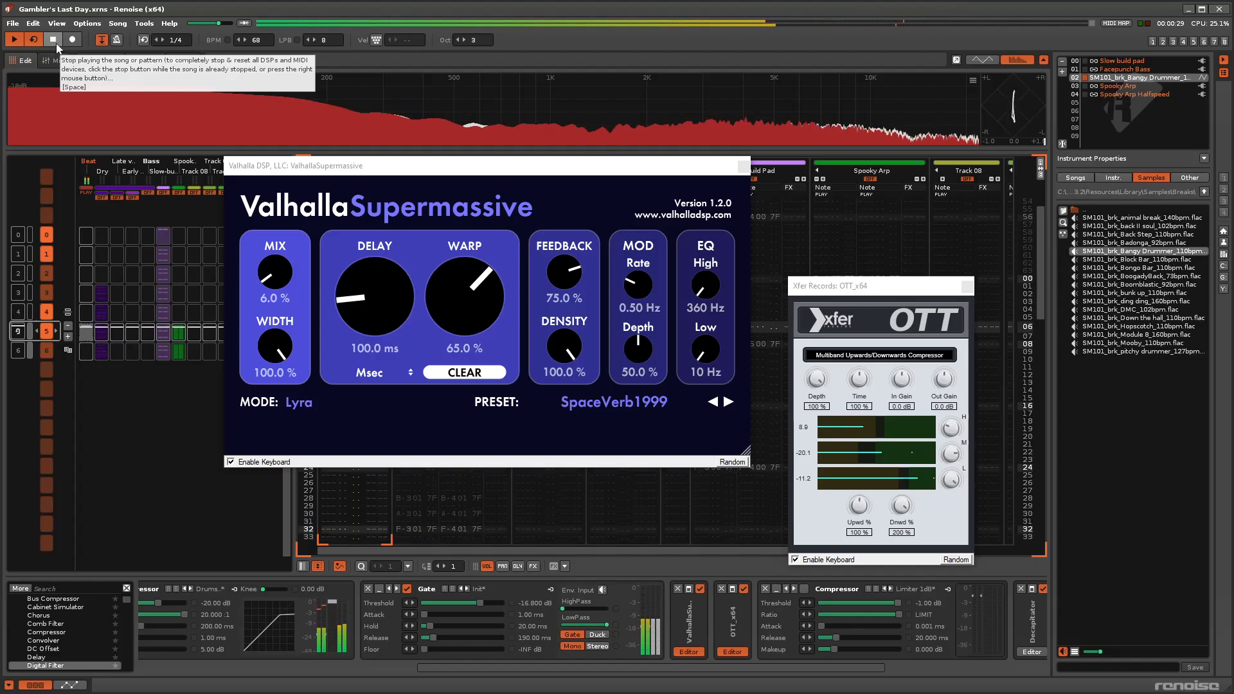
pyautogui.moveTo(747, 666); pyautogui.dragTo(922, 666)
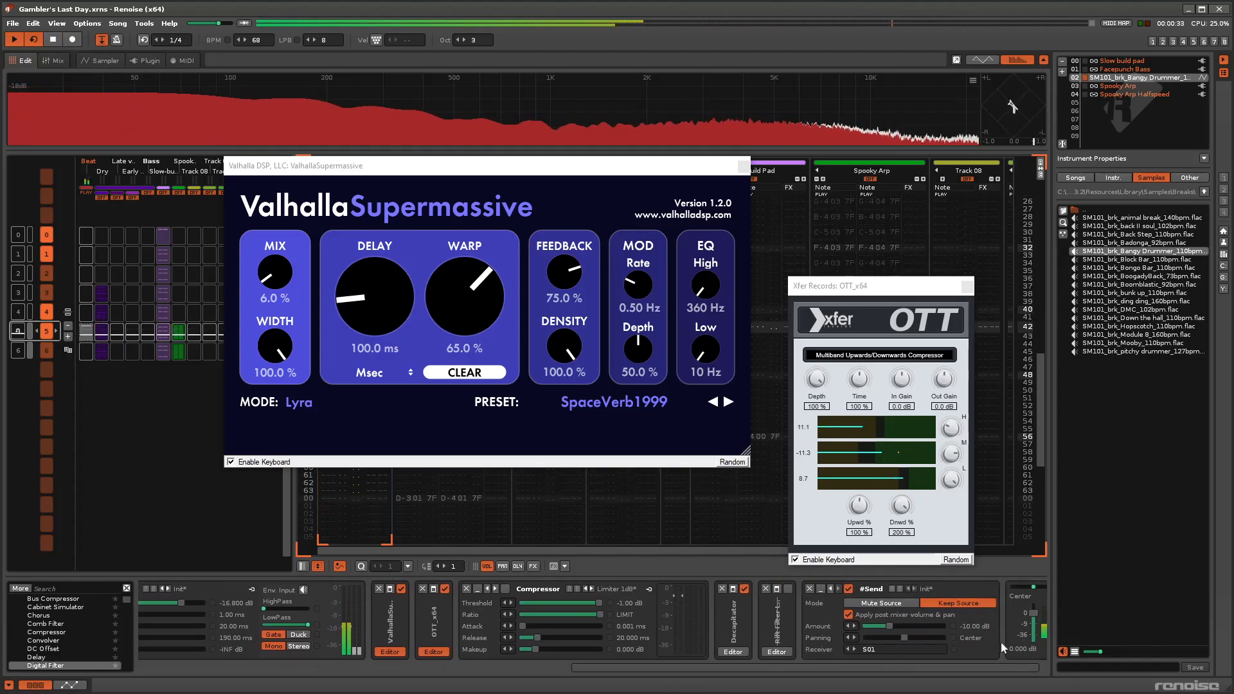
pyautogui.moveTo(1009, 643); pyautogui.dragTo(1017, 670)
pyautogui.click(53, 40)
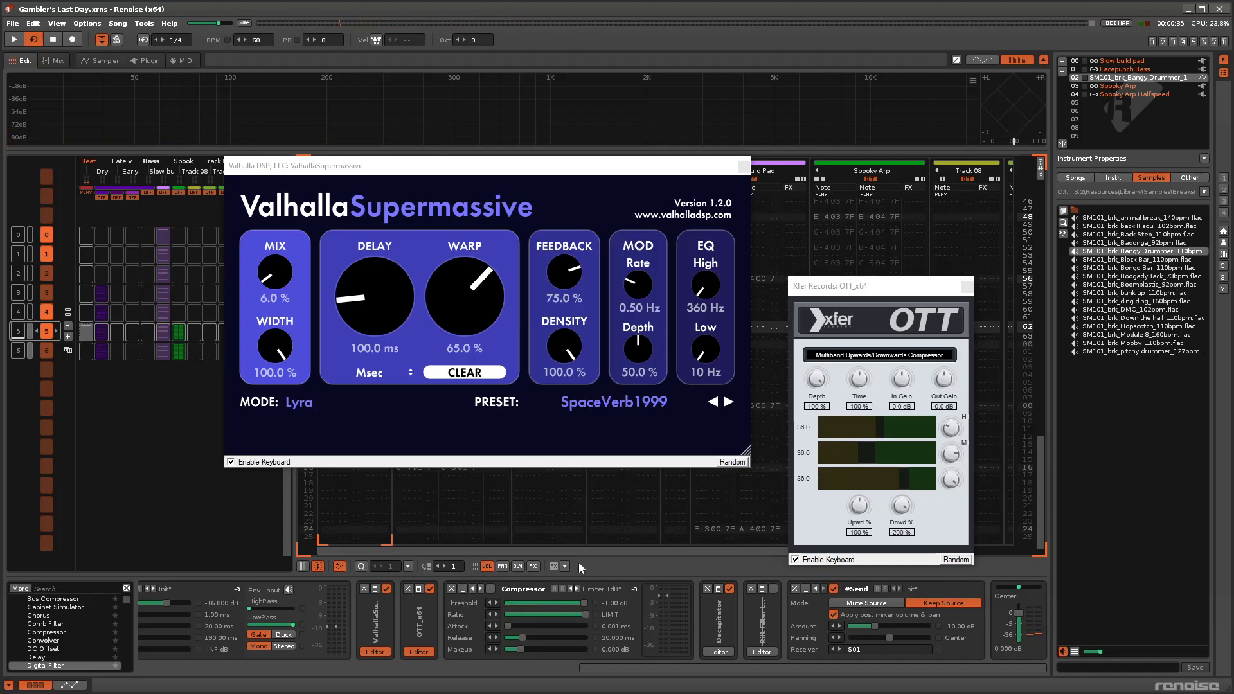
# Enable the Beat track's Compressor with the Limiter 1dB preset while the pattern plays.
pyautogui.click(14, 40)
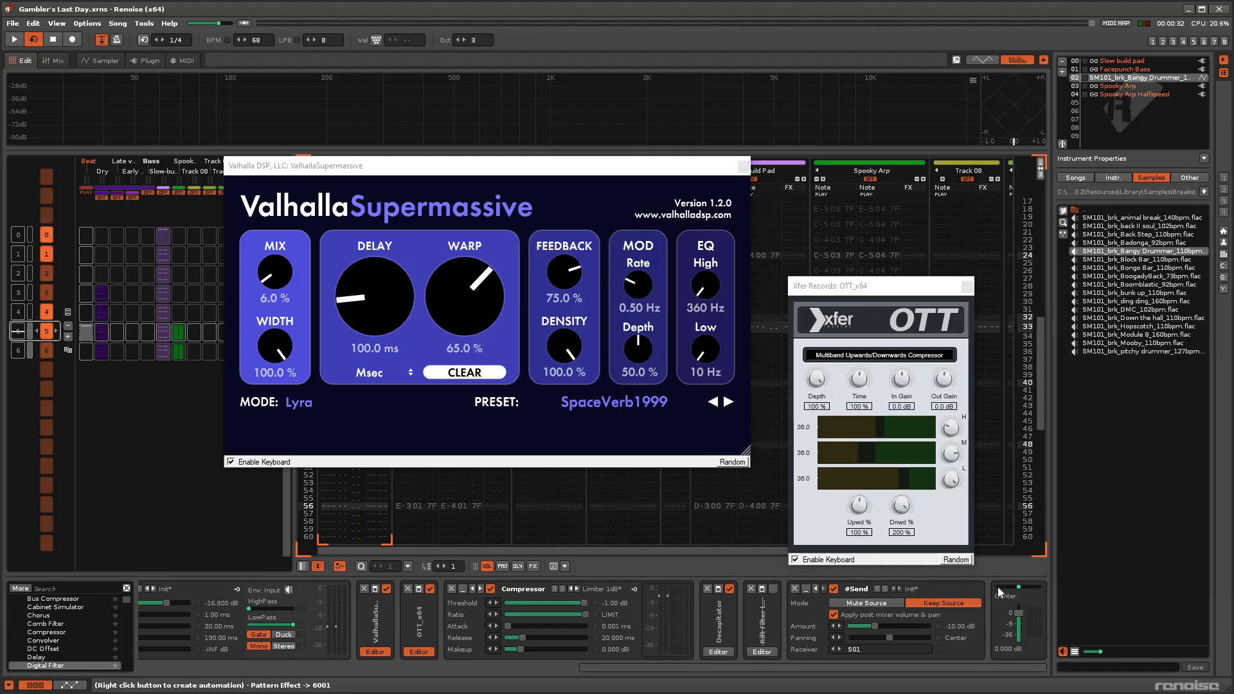
pyautogui.click(15, 40)
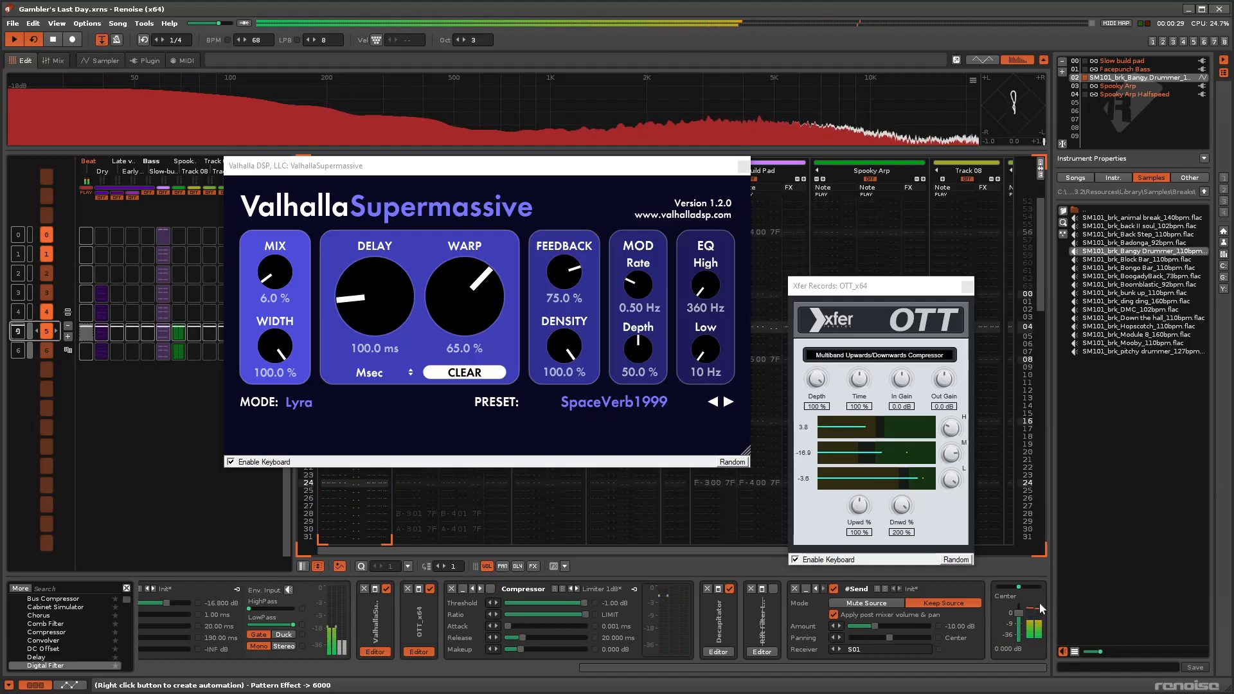
pyautogui.click(491, 589)
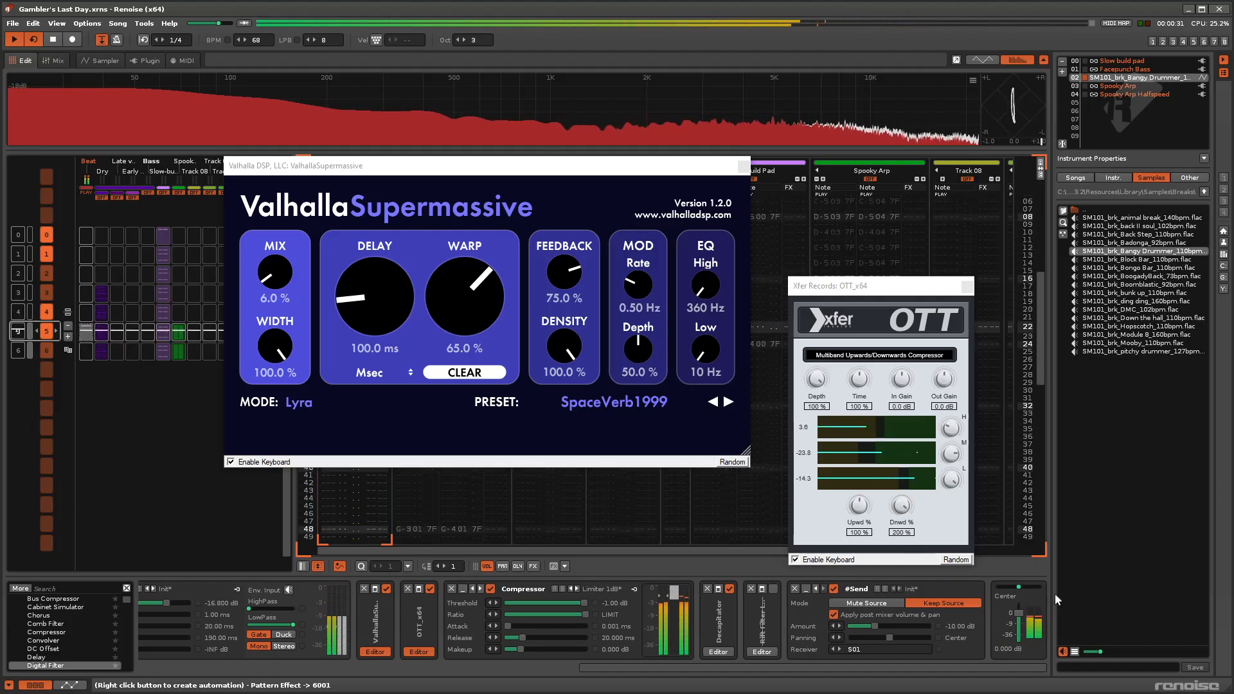
# Open the Decapitator editor on the Beat track and take the 70s Record preset out of bypass.
pyautogui.click(726, 653)
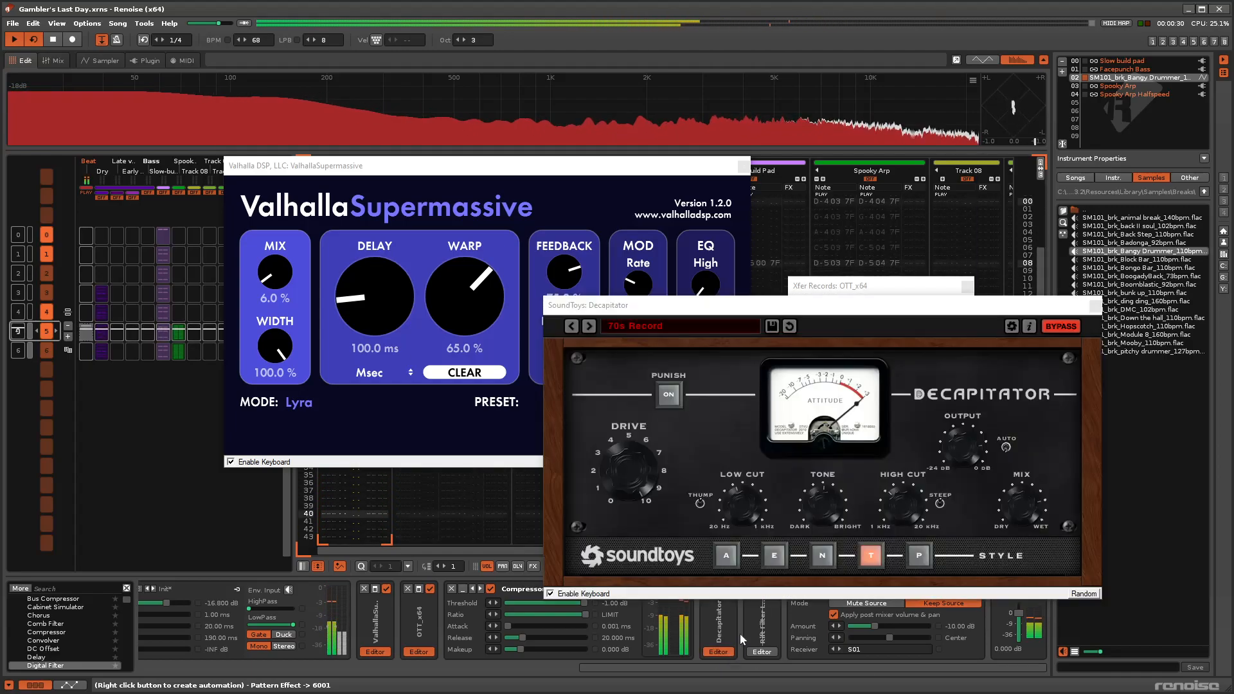
pyautogui.click(1062, 326)
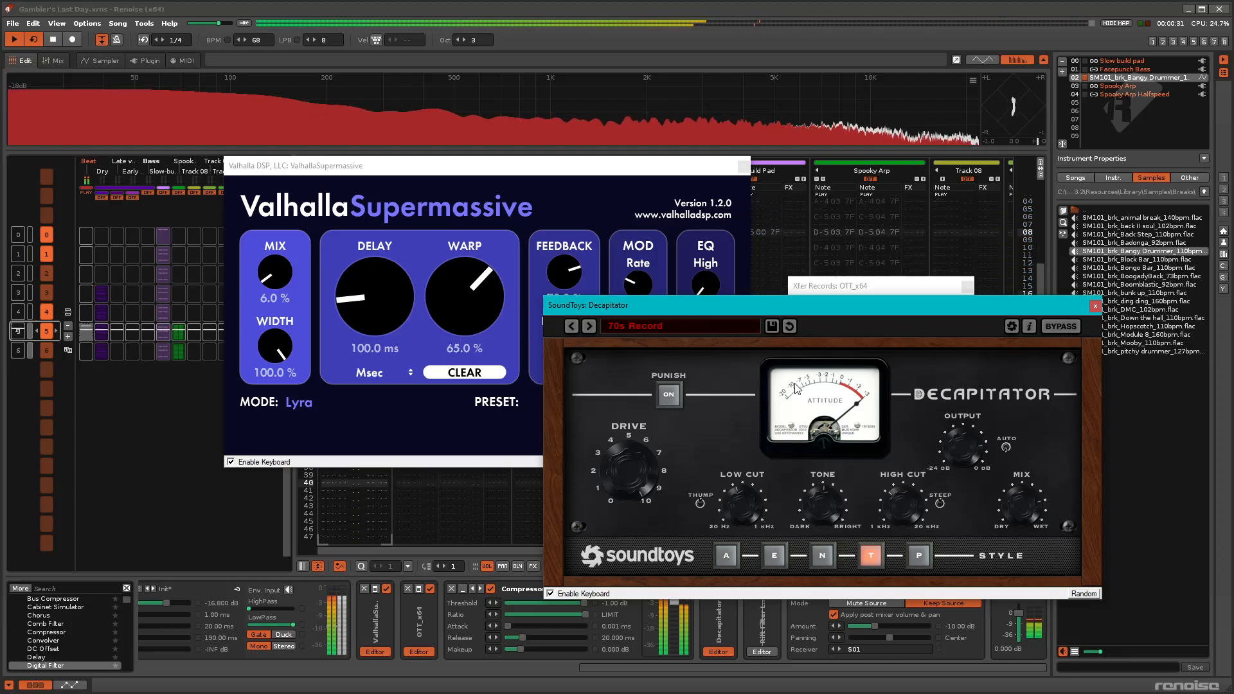
# Try Decapitator's Punish mode during playback, stop the song and undo the parameter change.
pyautogui.click(672, 398)
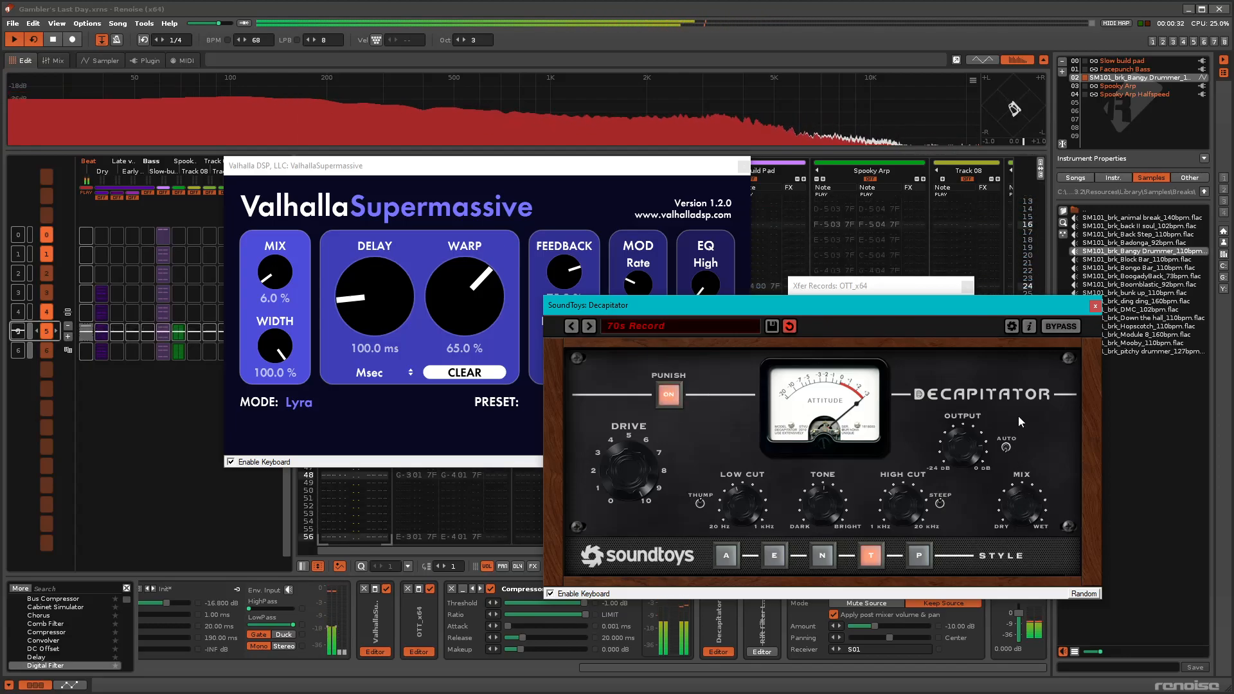
pyautogui.click(53, 40)
pyautogui.click(33, 23)
pyautogui.click(46, 37)
pyautogui.click(33, 23)
pyautogui.click(47, 37)
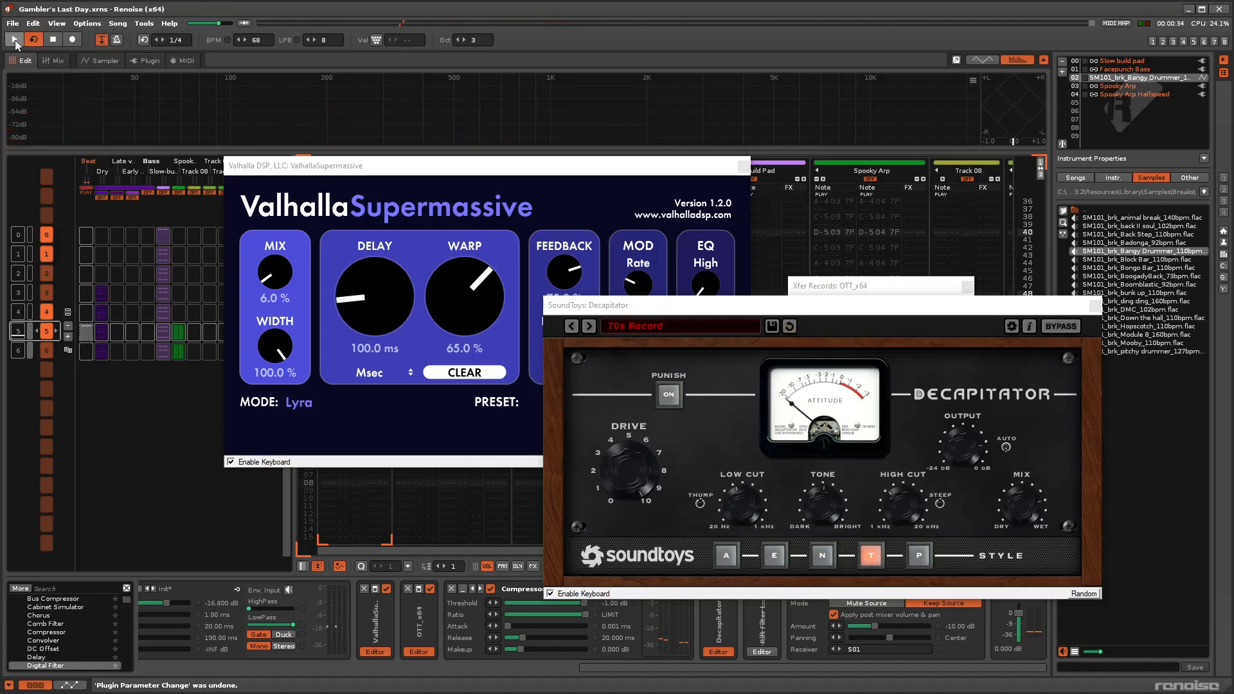
# Play the processed beat once more and close the Decapitator, OTT and ValhallaSupermassive windows.
pyautogui.click(15, 41)
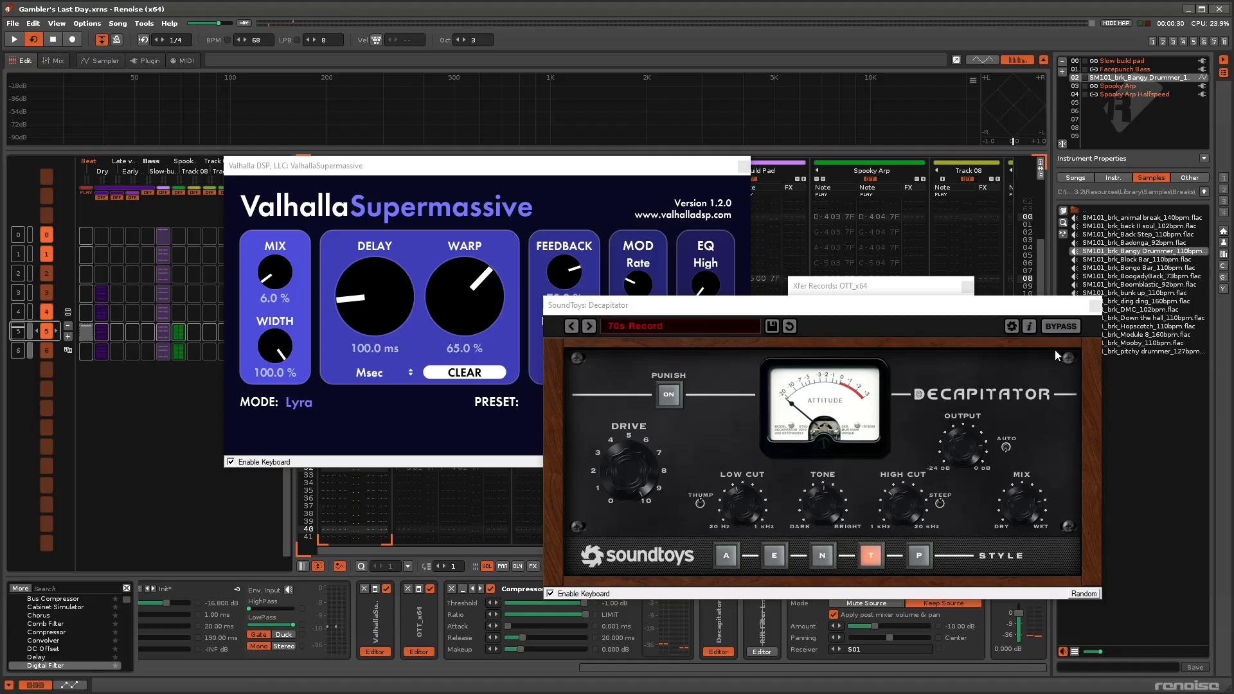
pyautogui.click(1096, 307)
pyautogui.click(966, 286)
pyautogui.click(743, 167)
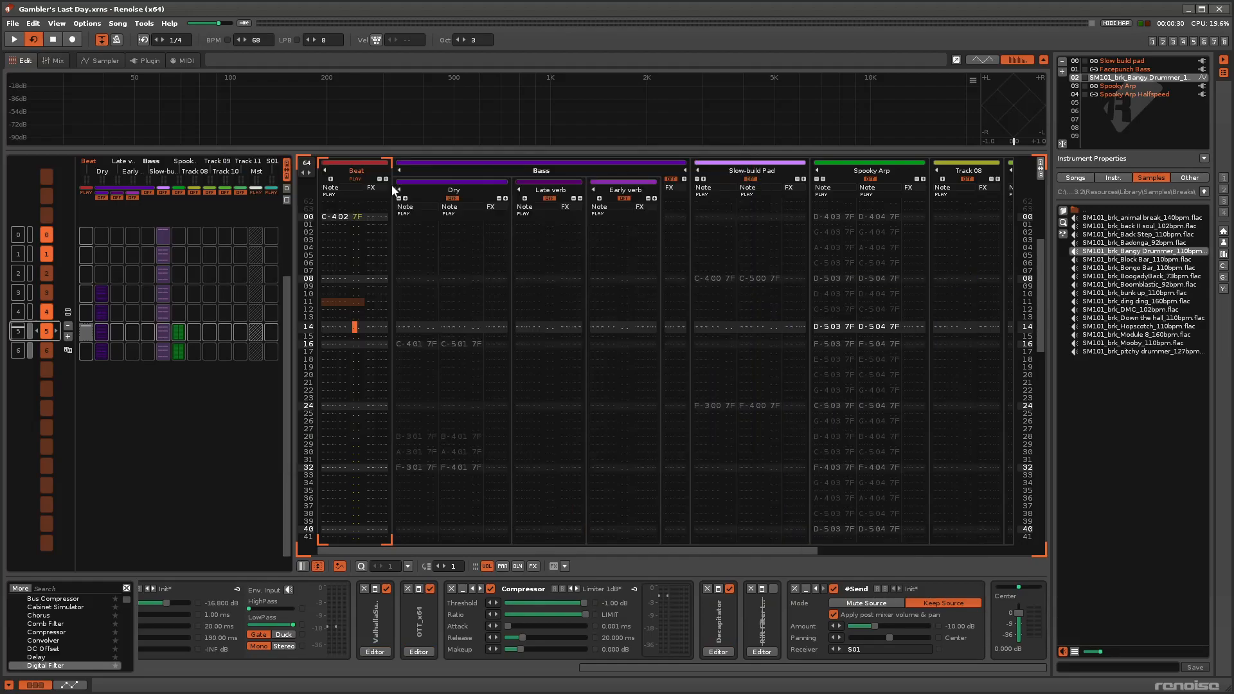
# Unsolo the Beat track, play pattern 5 with the full mix and stop playback.
pyautogui.rightClick(356, 177)
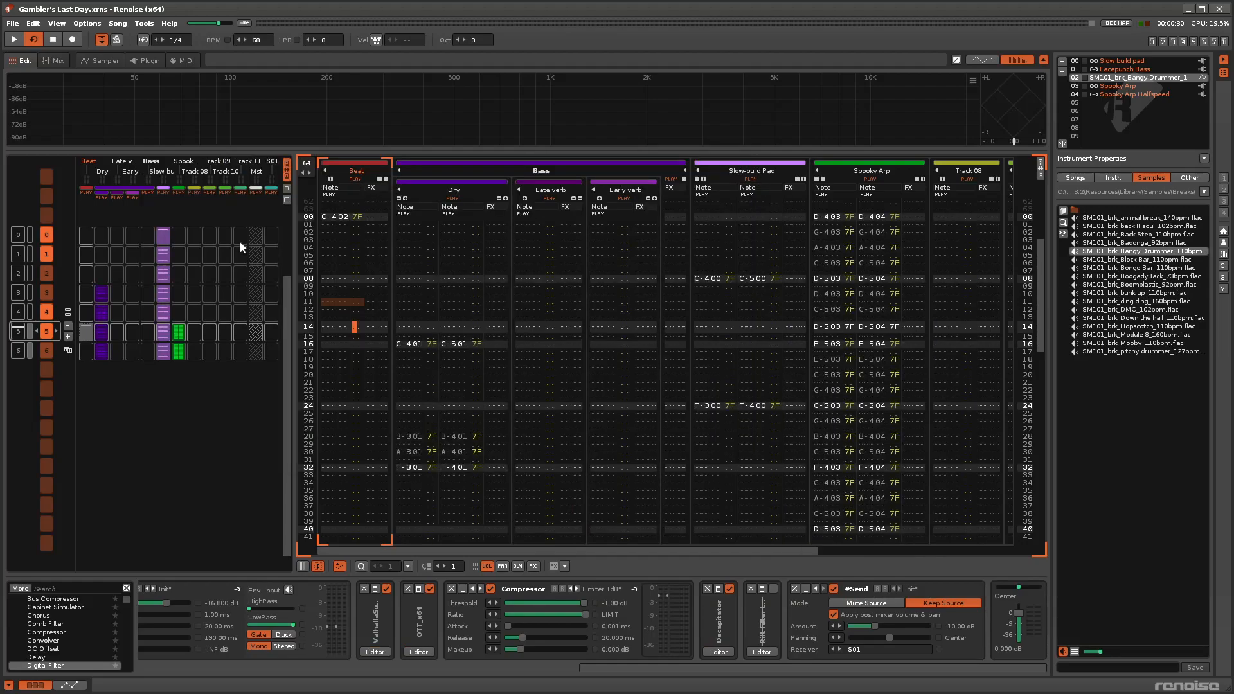
pyautogui.doubleClick(16, 339)
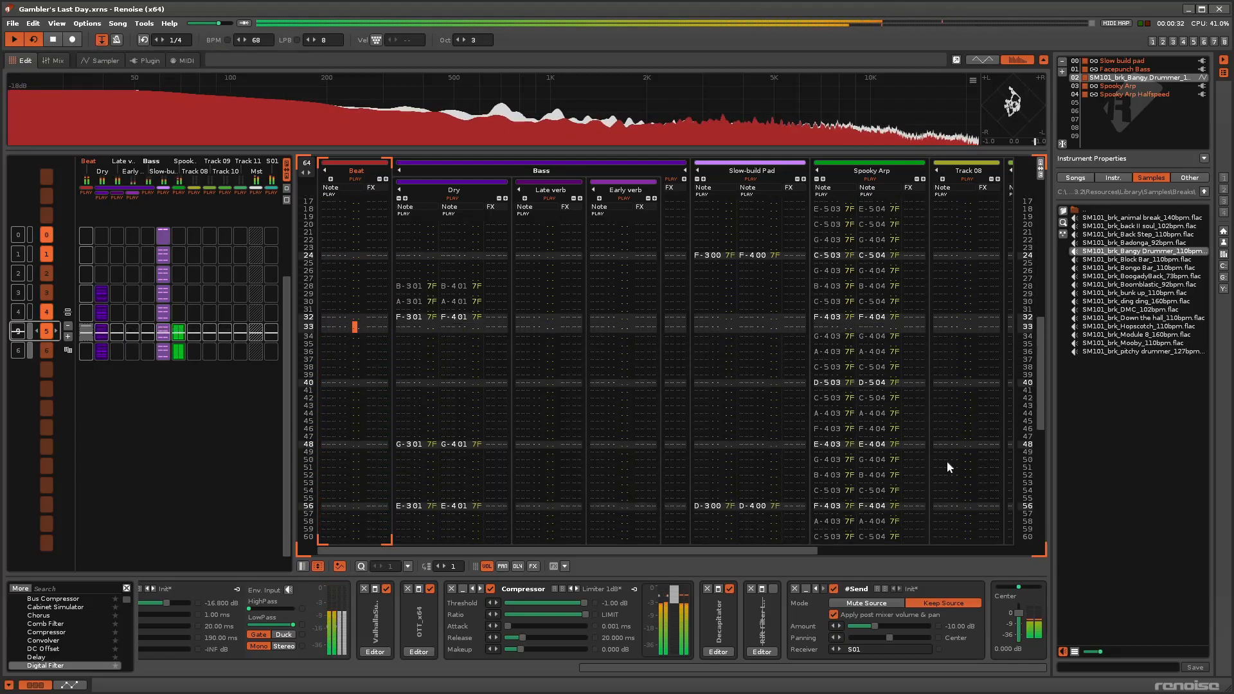
pyautogui.click(53, 41)
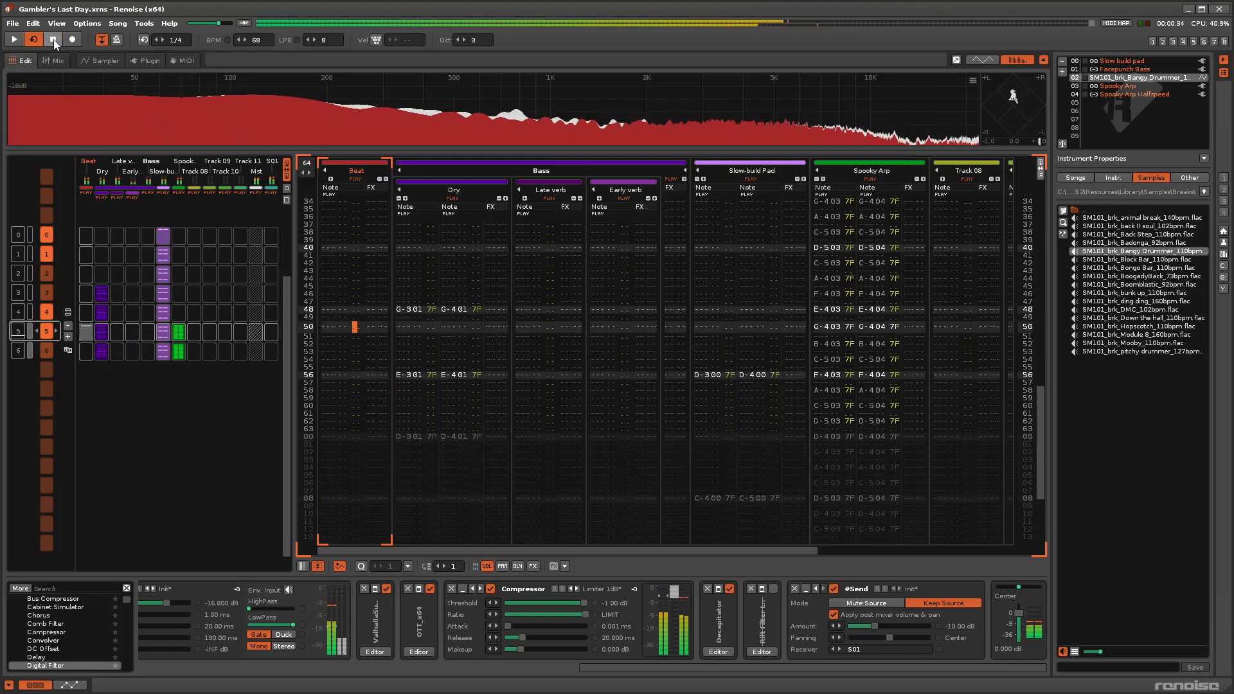